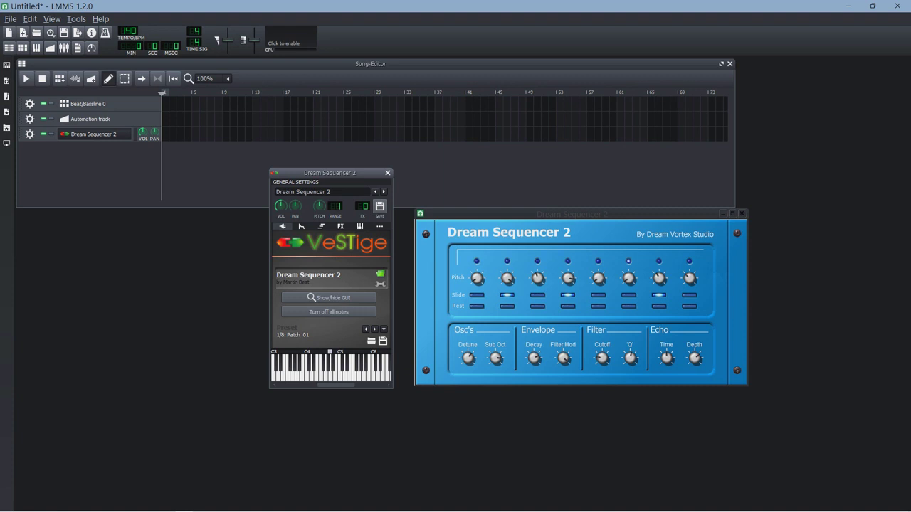
# Drag the Dream Sequencer 2 plugin window to the top-left, over the Song-Editor
pyautogui.scroll(8, 217, 41)
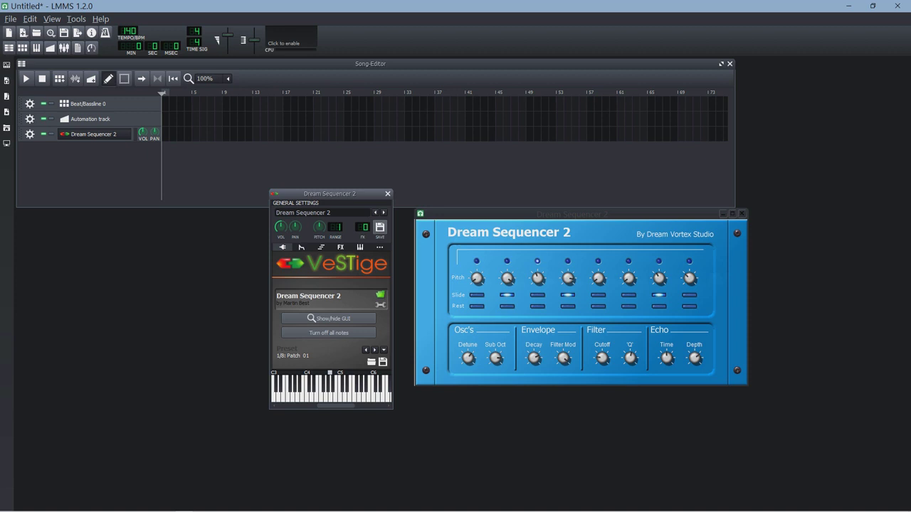
pyautogui.moveTo(569, 214); pyautogui.dragTo(229, 94)
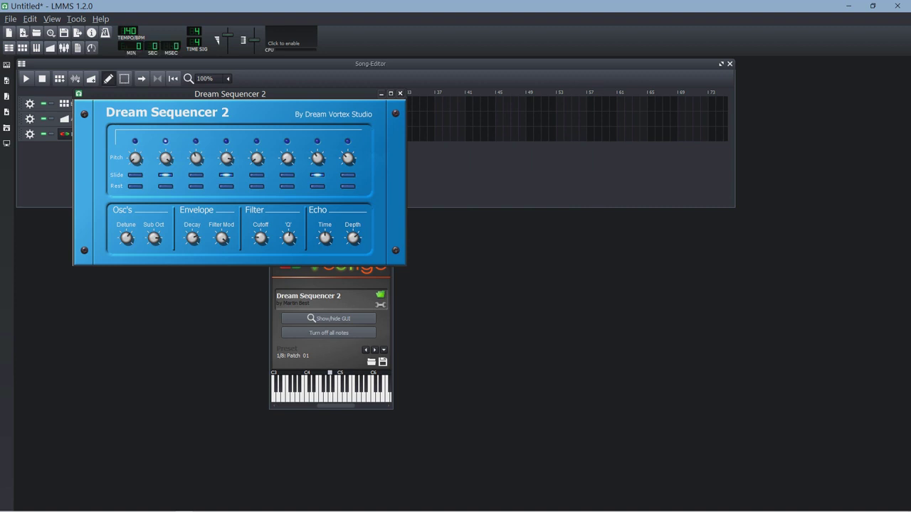
pyautogui.moveTo(128, 31); pyautogui.dragTo(128, 31)
pyautogui.moveTo(129, 31); pyautogui.dragTo(128, 31)
# Set step 4 of the Dream Sequencer 2 eight-step pattern to Rest
pyautogui.click(226, 186)
# Load the Patch 03 preset into Dream Sequencer 2 and shift the VeSTige panel down-left
pyautogui.click(383, 350)
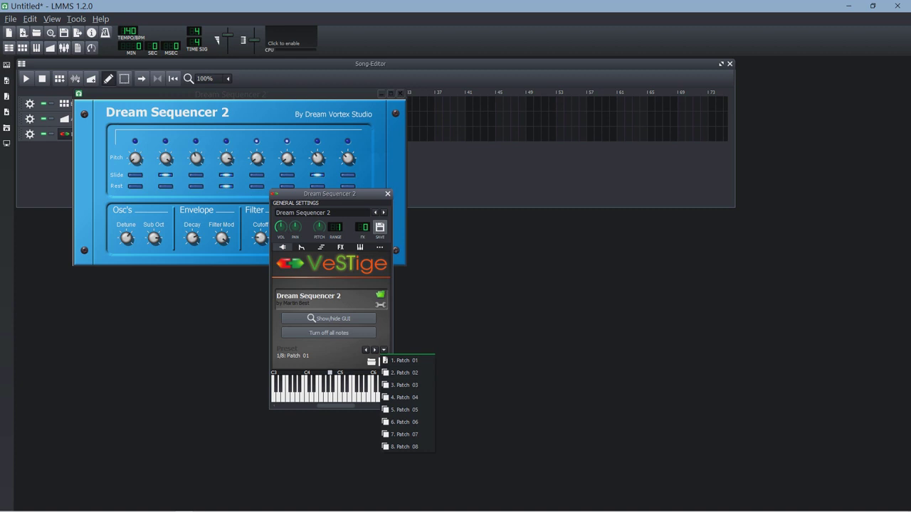
pyautogui.click(404, 361)
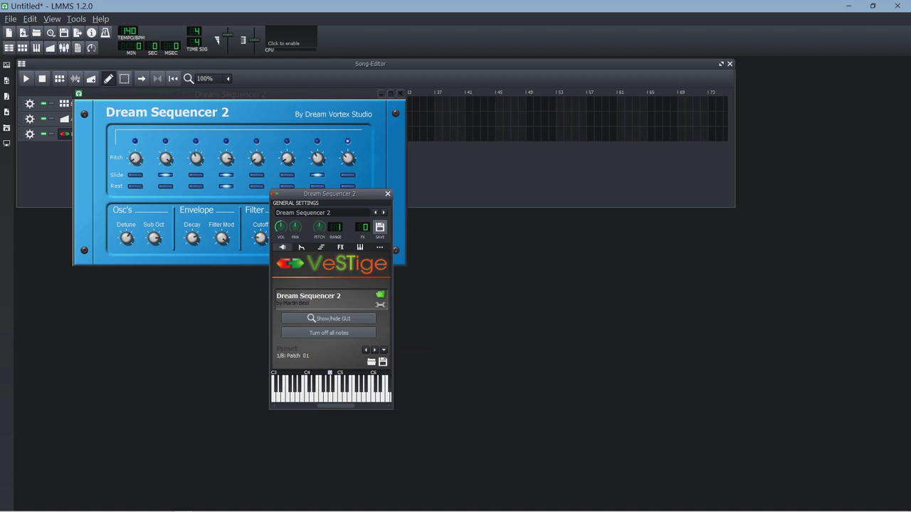
pyautogui.press('n')
pyautogui.click(384, 350)
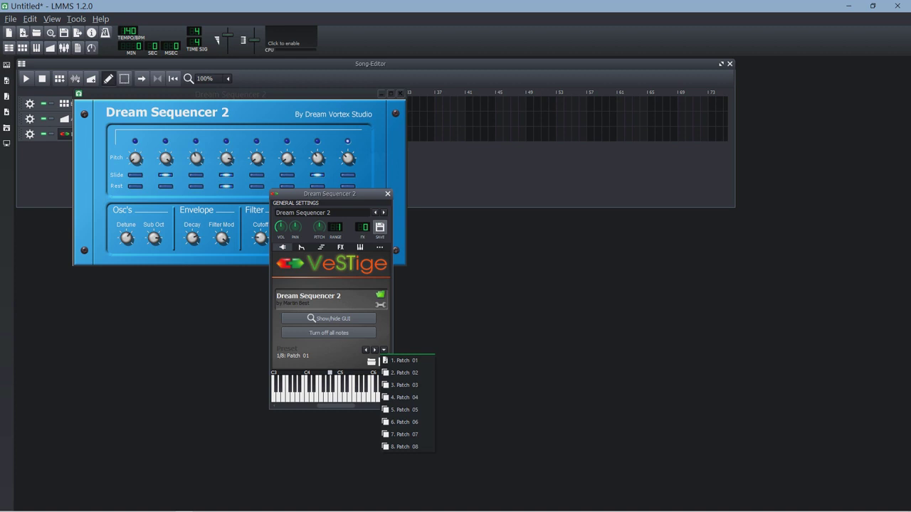
pyautogui.click(406, 385)
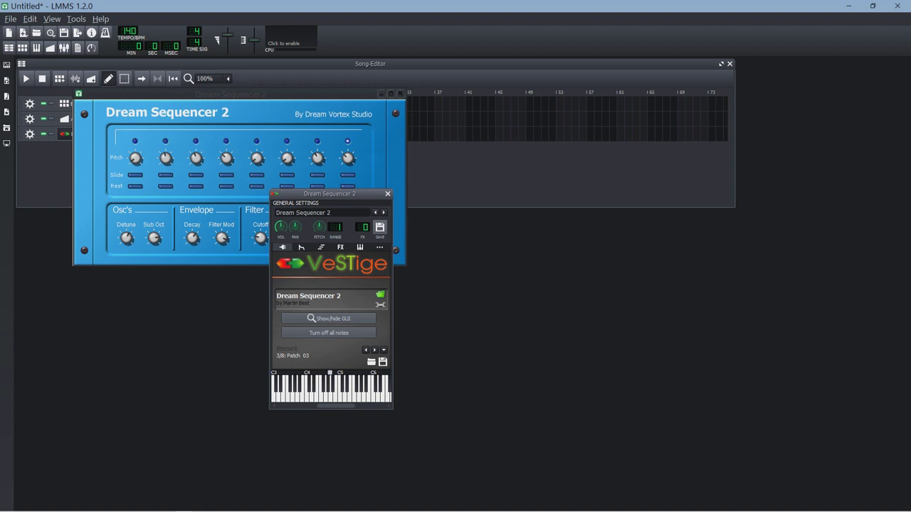
pyautogui.moveTo(329, 194); pyautogui.dragTo(240, 281)
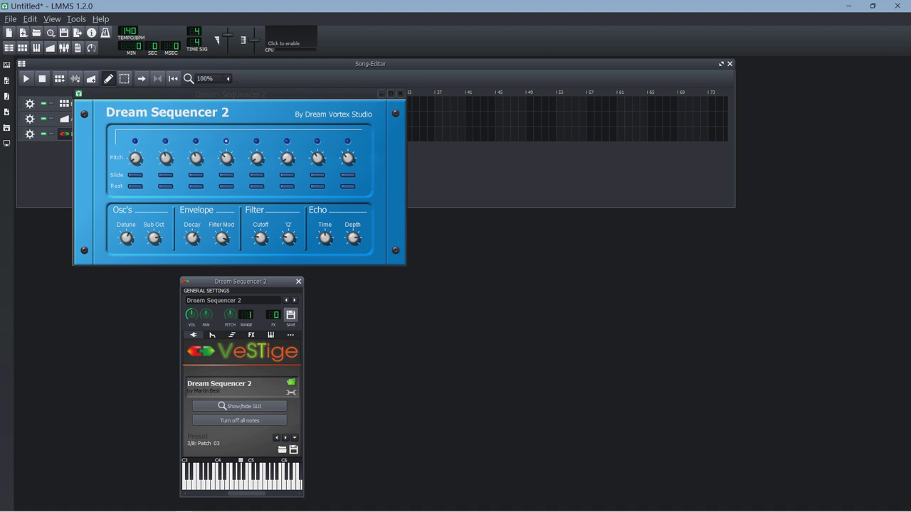
# Move the plugin panel lower right and open the pattern in a screen-wide piano roll
pyautogui.moveTo(235, 93); pyautogui.dragTo(478, 274)
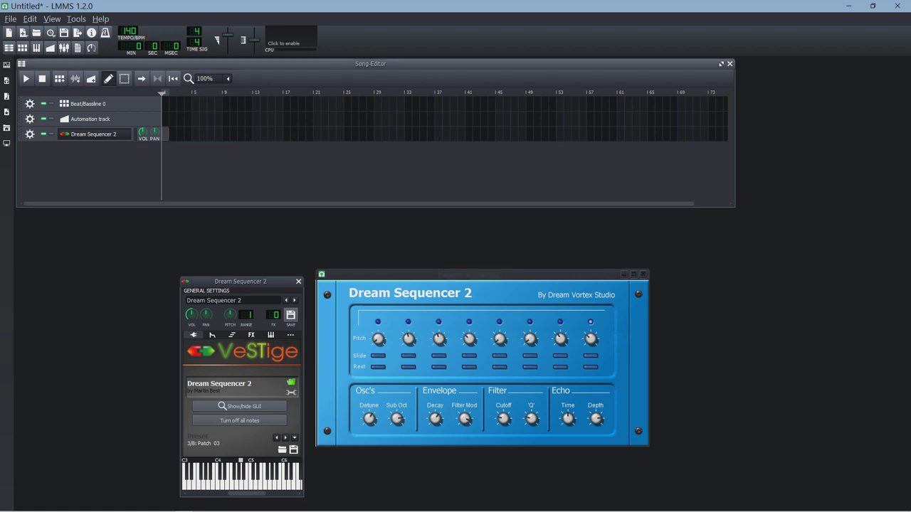
pyautogui.doubleClick(171, 135)
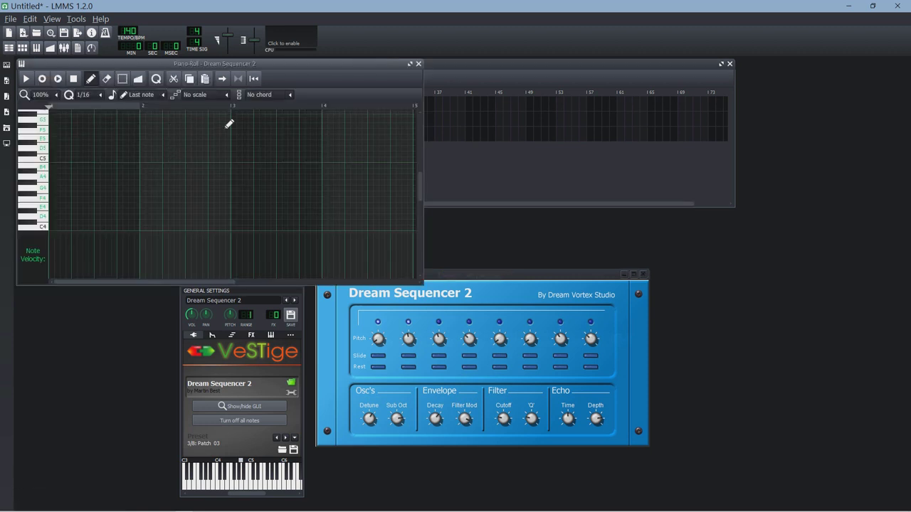
pyautogui.moveTo(424, 178); pyautogui.dragTo(905, 177)
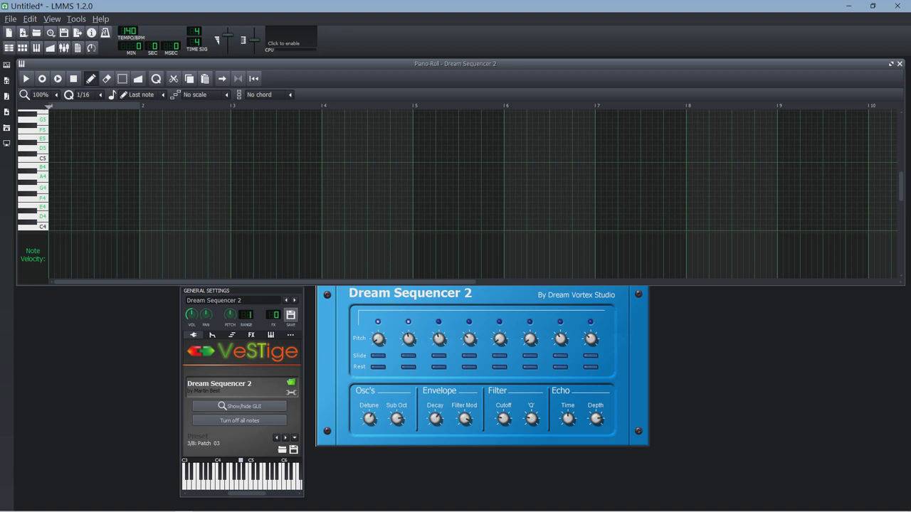
# Choose the Major scale and mark the current scale rows from the C5 key
pyautogui.click(203, 94)
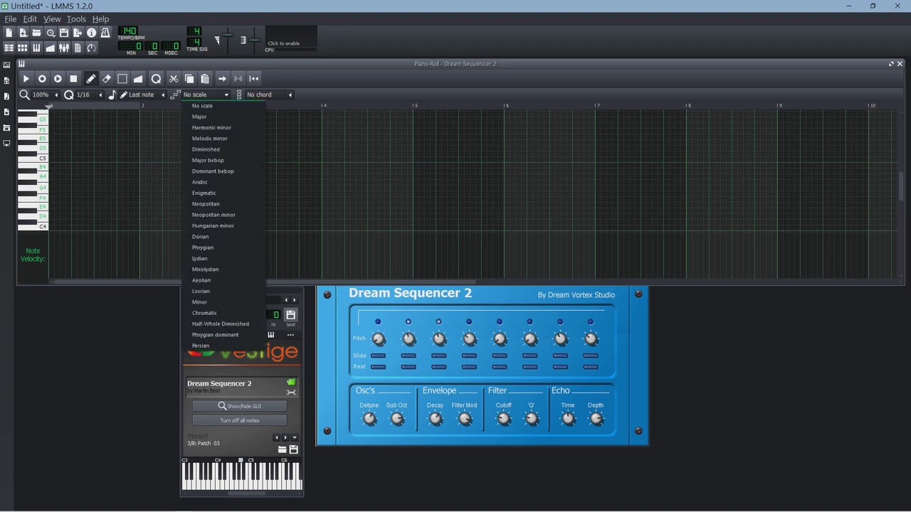
pyautogui.click(199, 117)
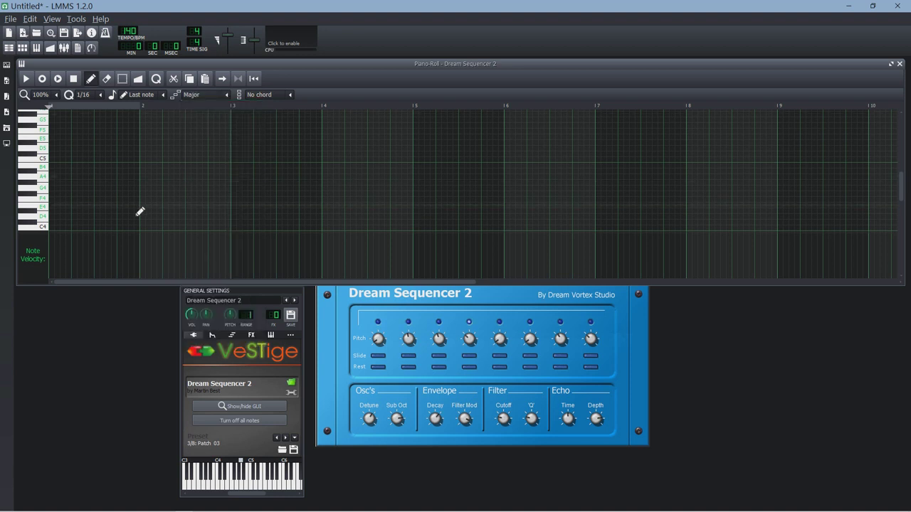
pyautogui.press('q')
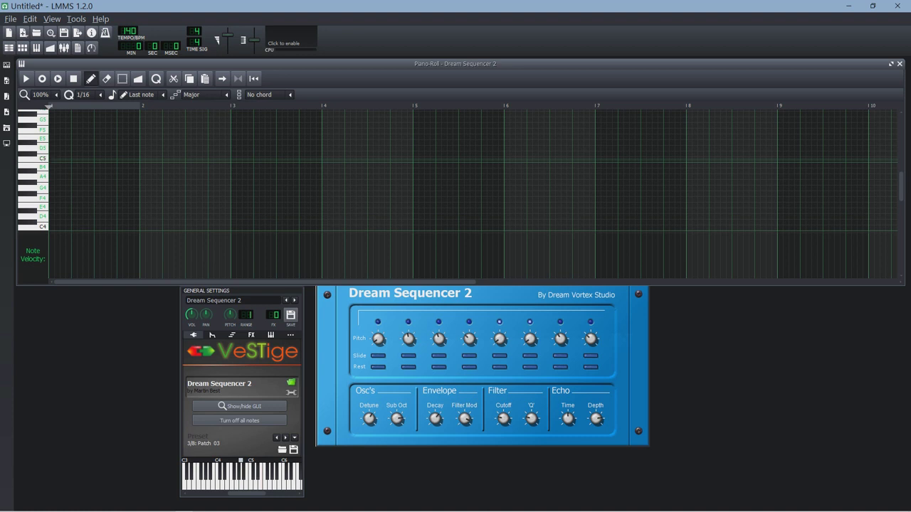
pyautogui.rightClick(45, 159)
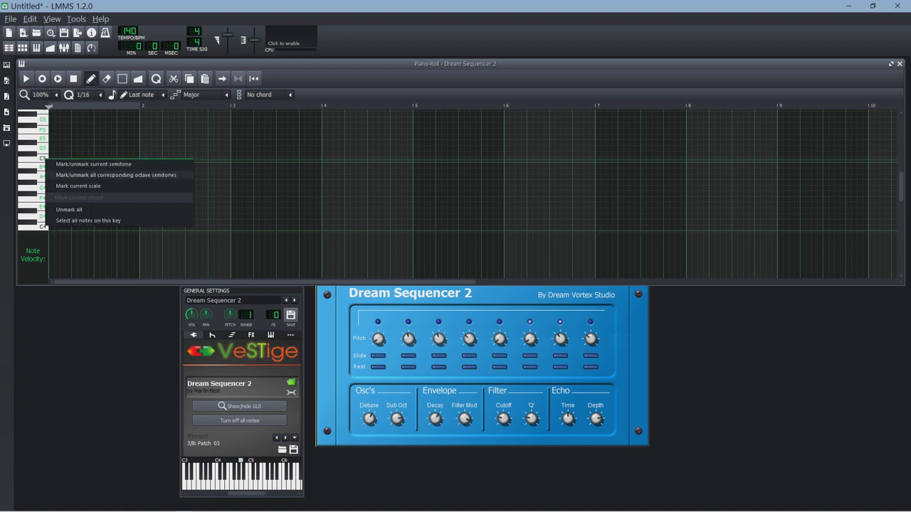
pyautogui.click(75, 186)
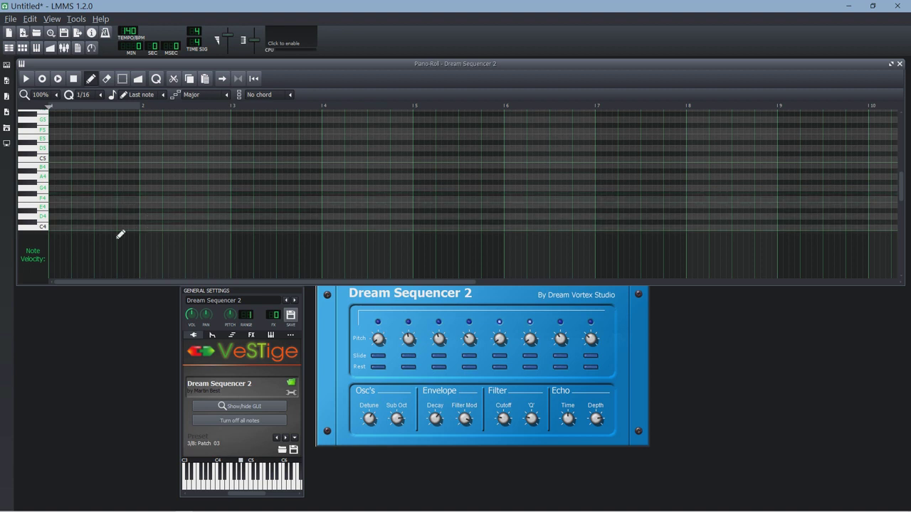
# Draw bar-long notes D5, A4, C5 and G4 in bars 1–4 and play the melody
pyautogui.click(60, 151)
pyautogui.moveTo(78, 157); pyautogui.dragTo(148, 159)
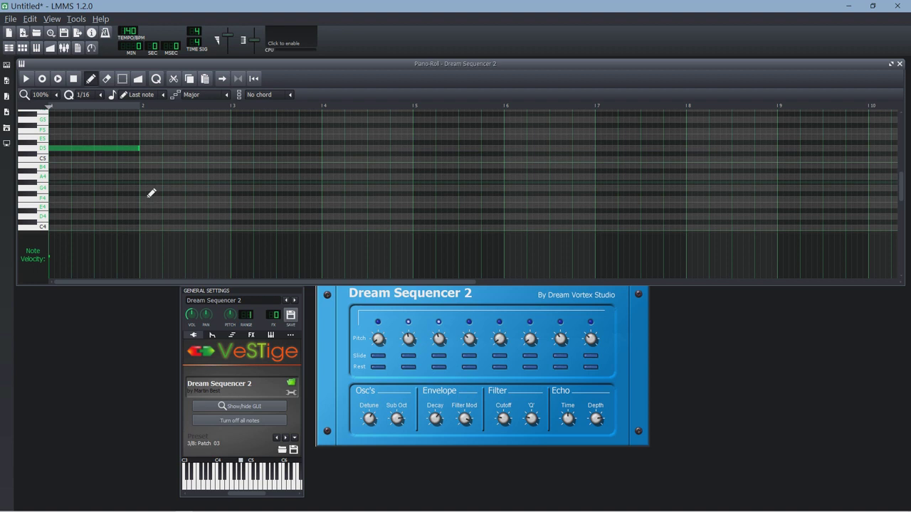
pyautogui.click(149, 186)
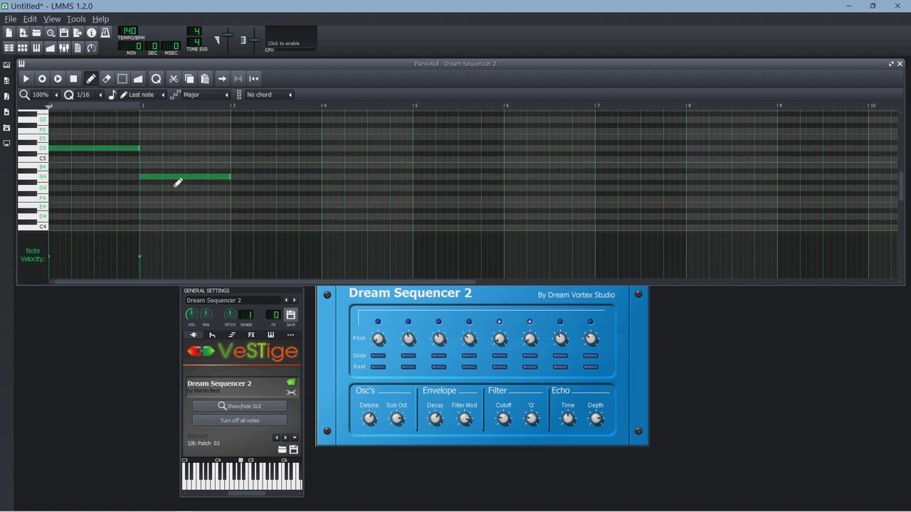
pyautogui.click(237, 161)
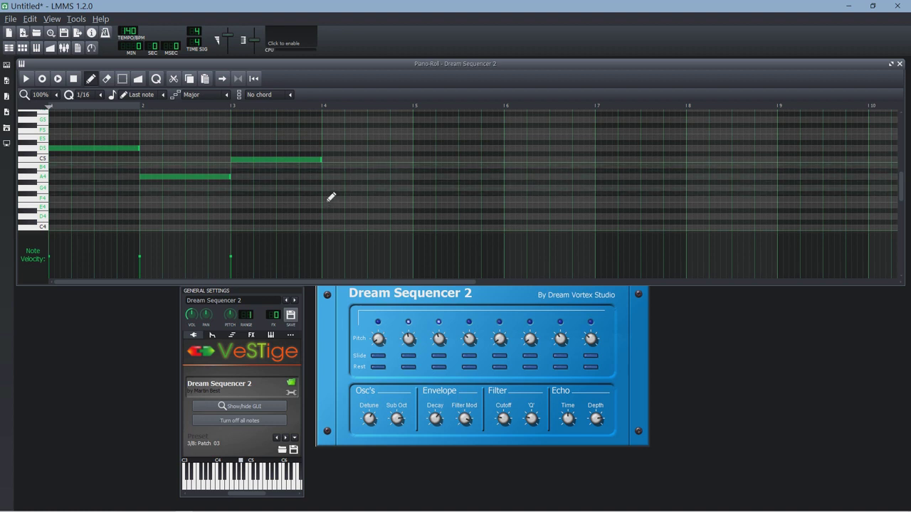
pyautogui.click(329, 189)
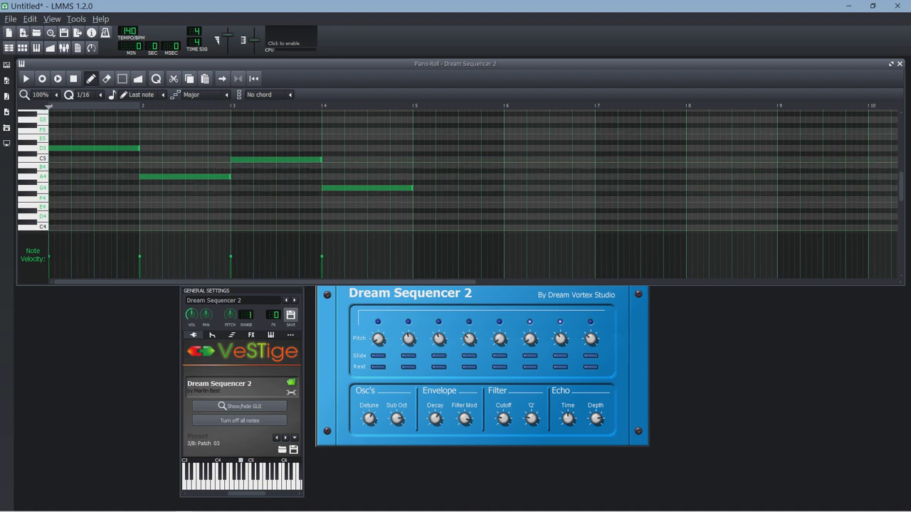
pyautogui.click(26, 79)
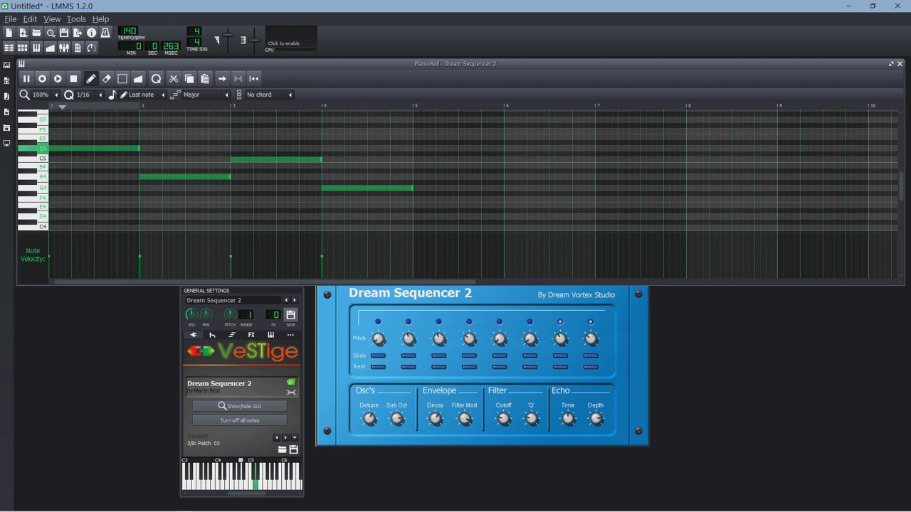
# Shorten A4 to half a bar, start C5 at mid-bar 2, and play the revised melody
pyautogui.press('space')
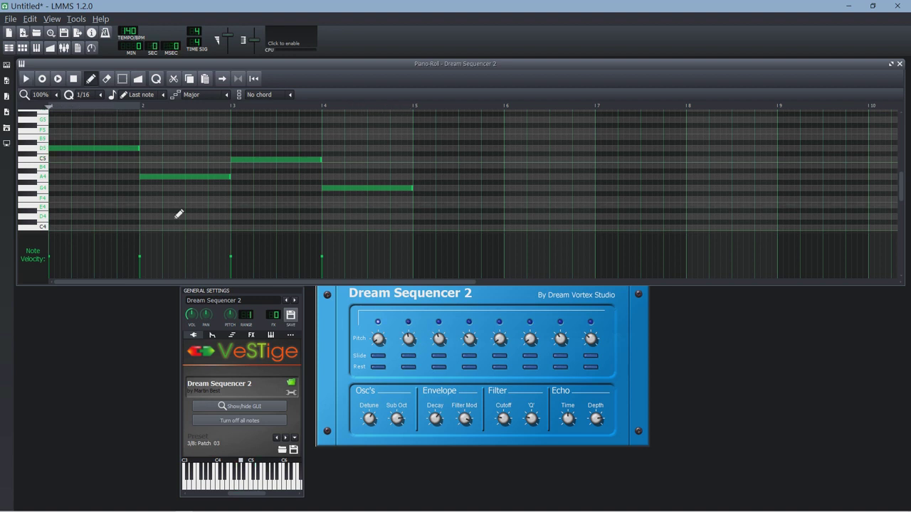
pyautogui.moveTo(238, 186); pyautogui.dragTo(192, 190)
pyautogui.moveTo(295, 170); pyautogui.dragTo(333, 169)
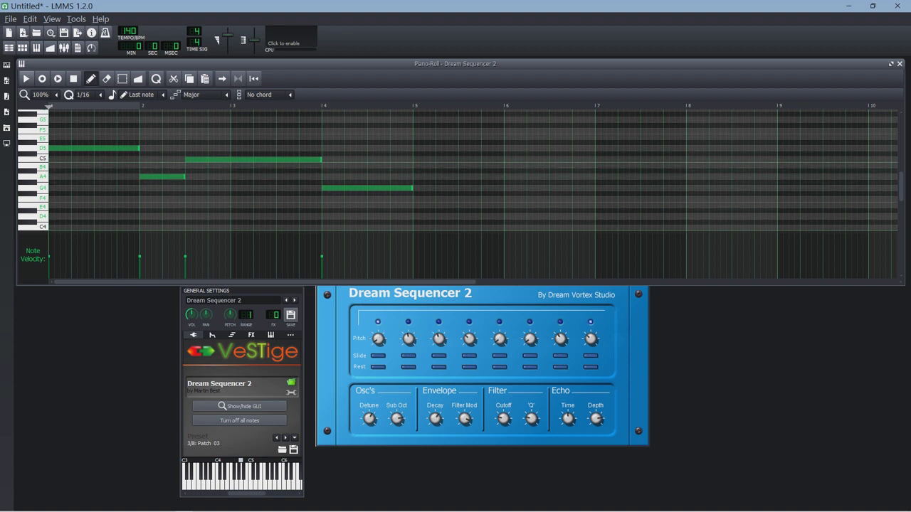
pyautogui.click(26, 78)
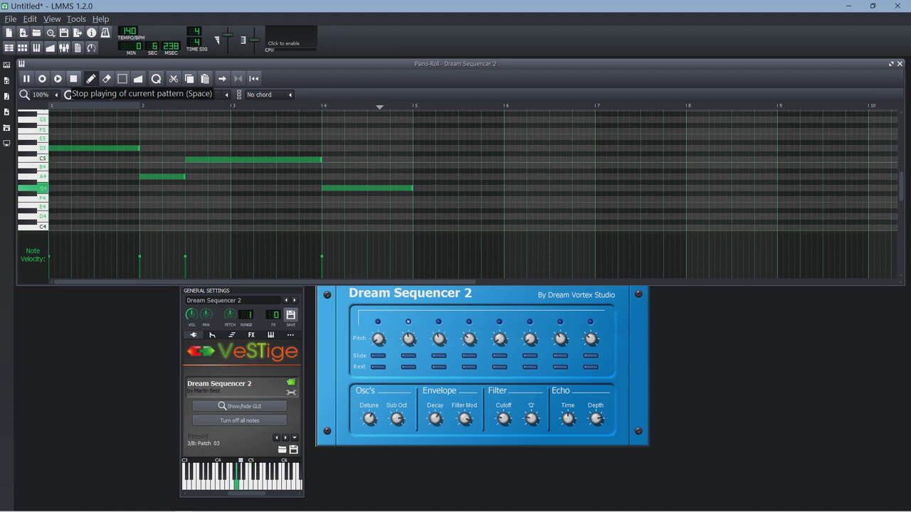
pyautogui.click(73, 79)
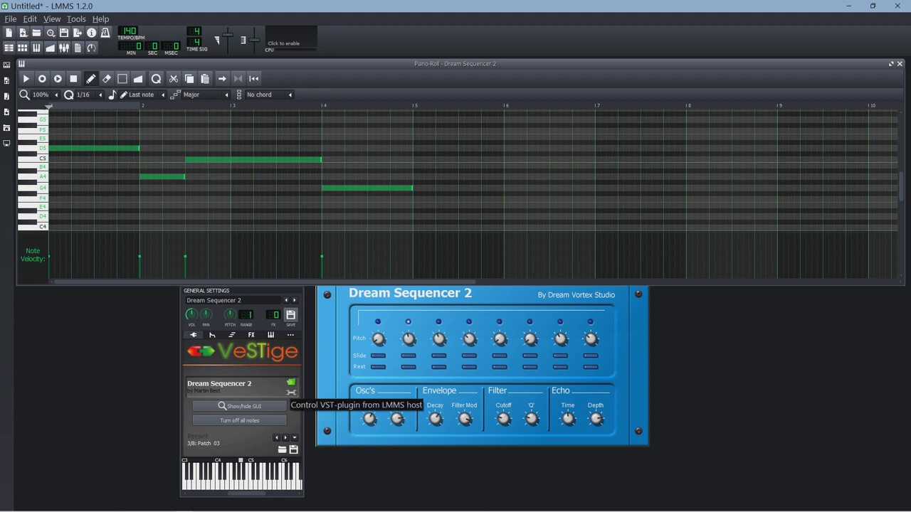
# Expose Dream Sequencer 2's parameters, such as Cutoff, Pulse, Rest and Slide, as LMMS host knobs
pyautogui.click(291, 392)
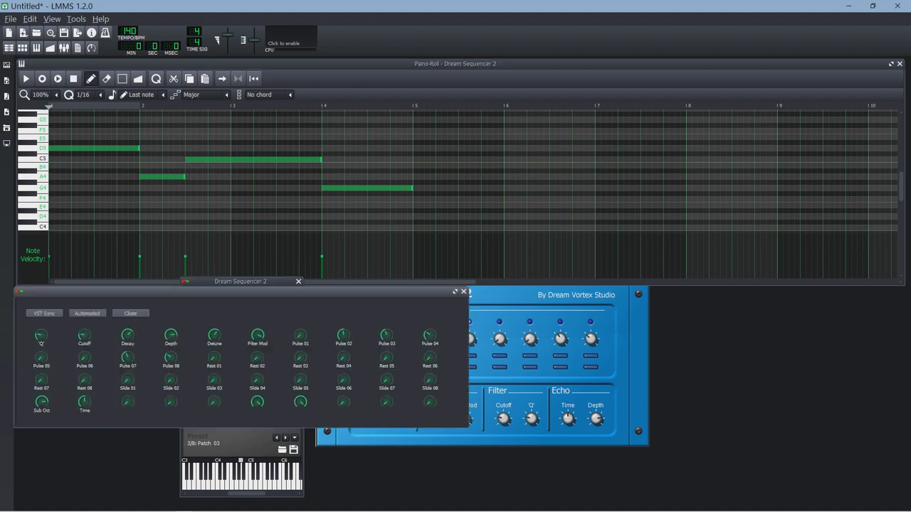